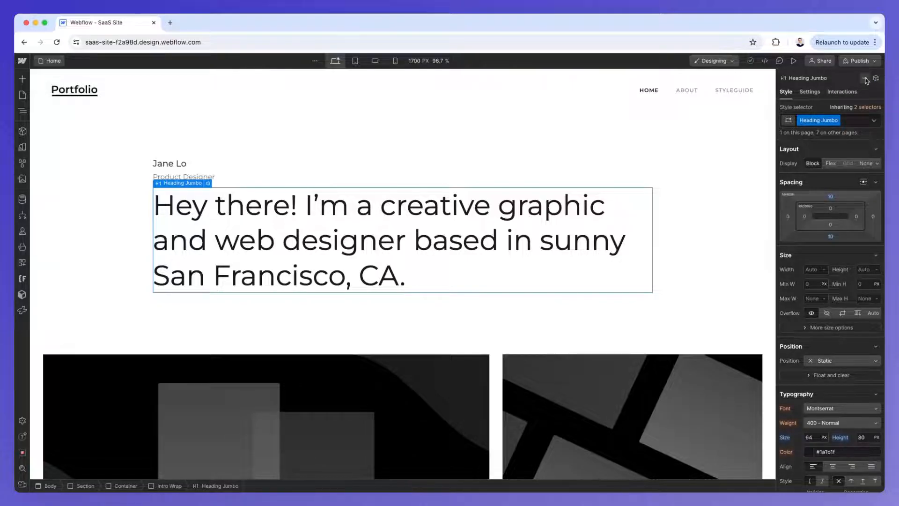
# Step: Collapse all style sections of the selected heading and expand them all again
pyautogui.click(865, 78)
pyautogui.click(865, 79)
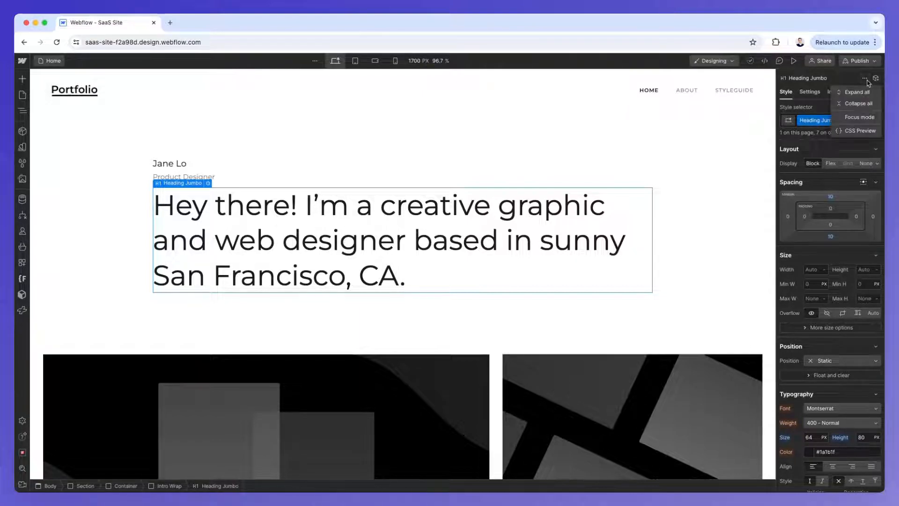
pyautogui.click(859, 103)
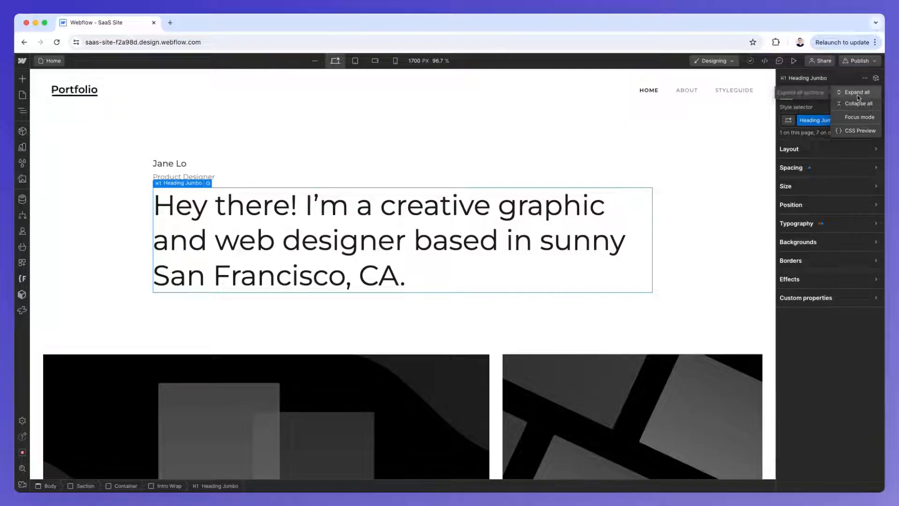
pyautogui.click(858, 94)
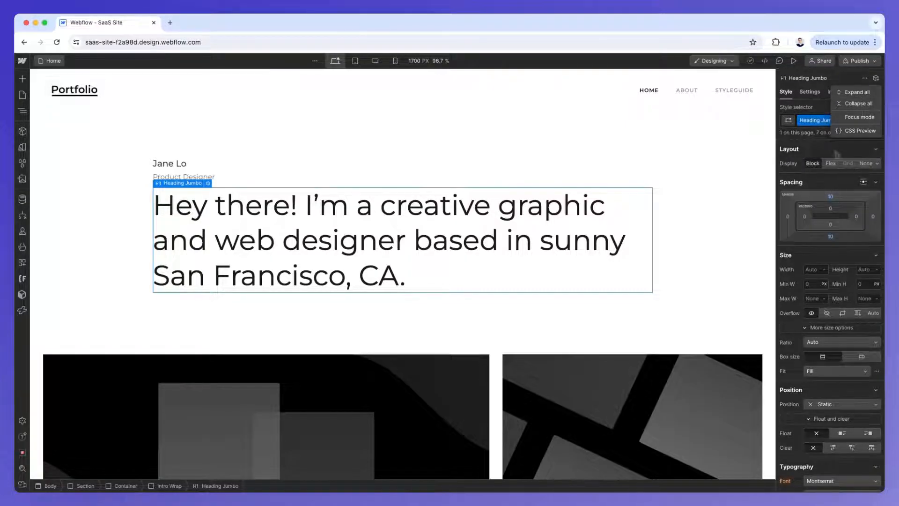
# Step: Collapse the Spacing, Size and Position sections one by one and reopen each of them
pyautogui.click(876, 183)
pyautogui.click(876, 182)
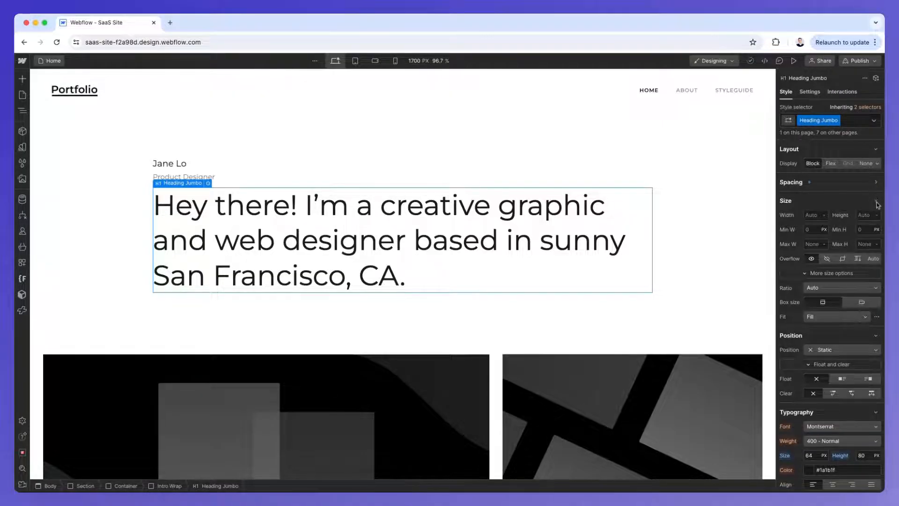
pyautogui.click(876, 201)
pyautogui.click(876, 220)
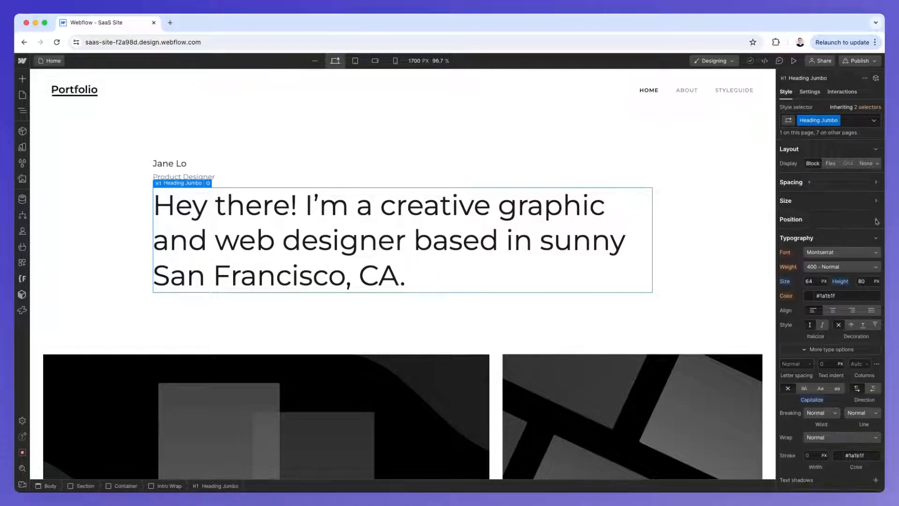
pyautogui.click(877, 220)
pyautogui.click(876, 201)
pyautogui.click(877, 186)
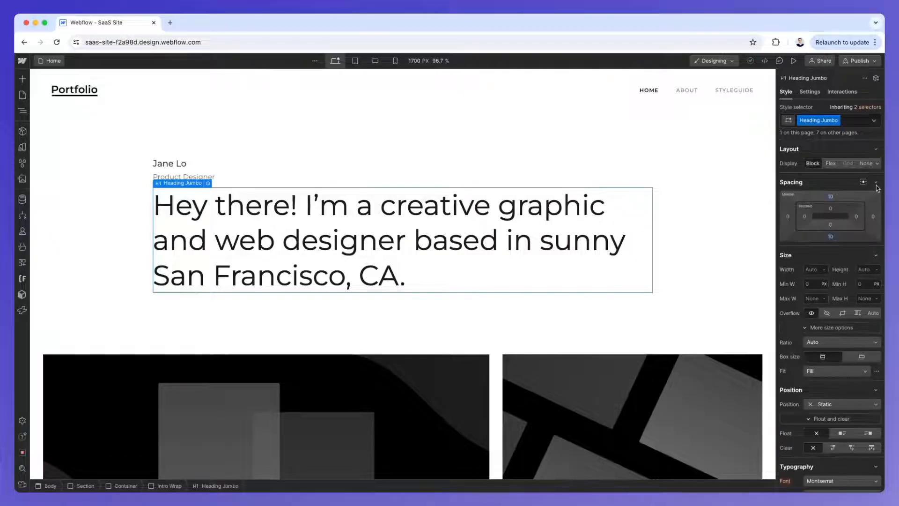
# Step: Switch the style panel's Focus mode on and back off
pyautogui.click(864, 78)
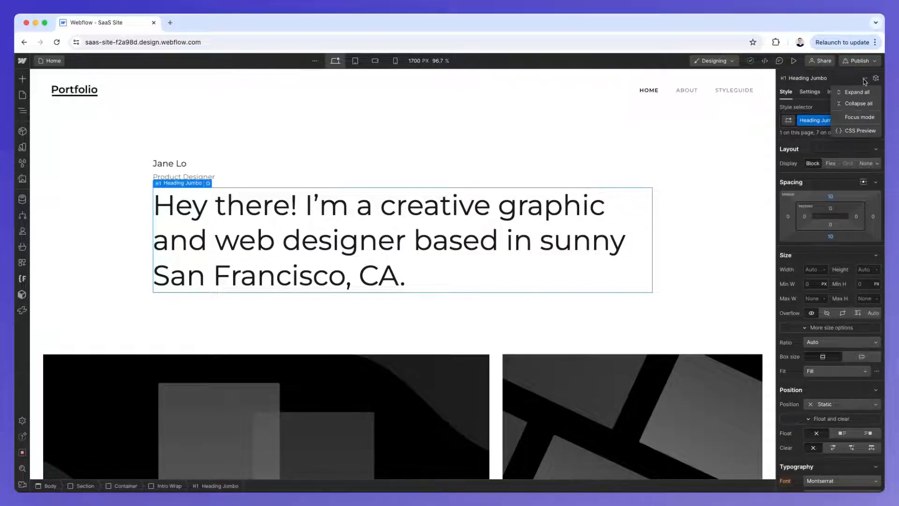
pyautogui.click(859, 118)
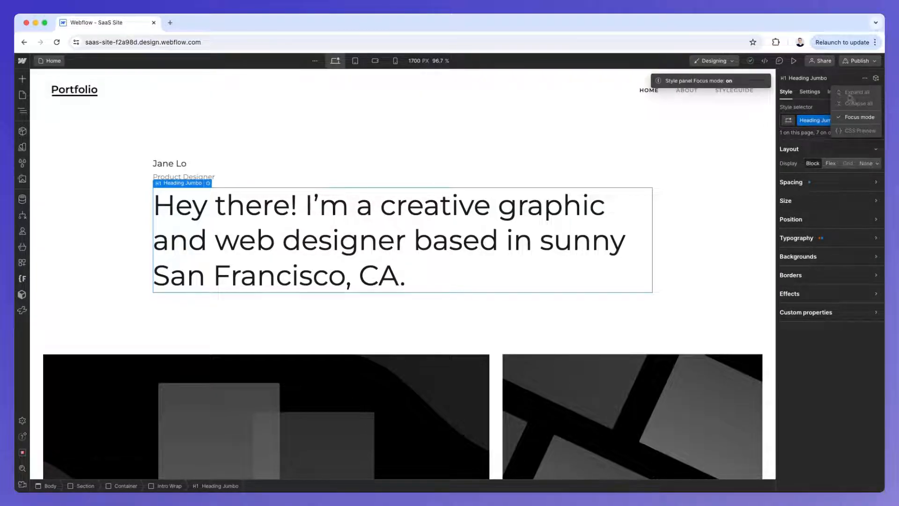
pyautogui.click(857, 117)
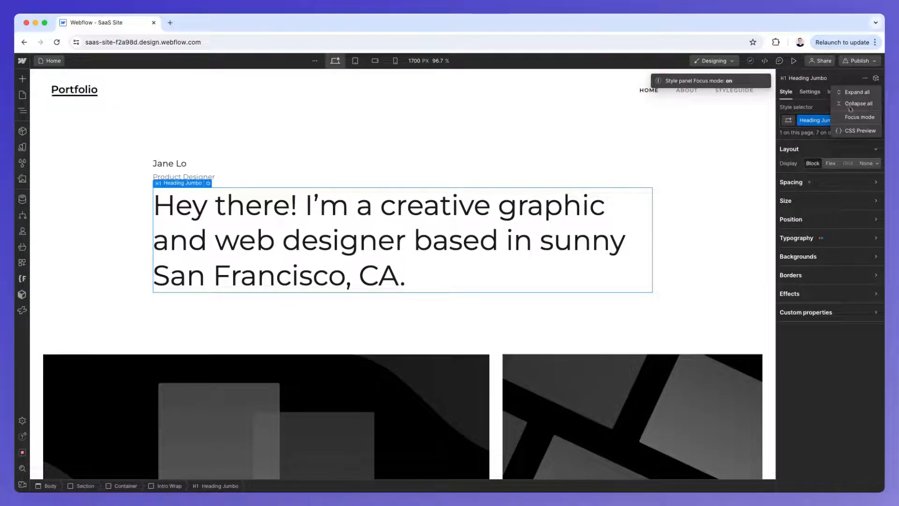
pyautogui.click(827, 95)
# Step: Expand all style sections and dismiss the style panel options
pyautogui.click(865, 77)
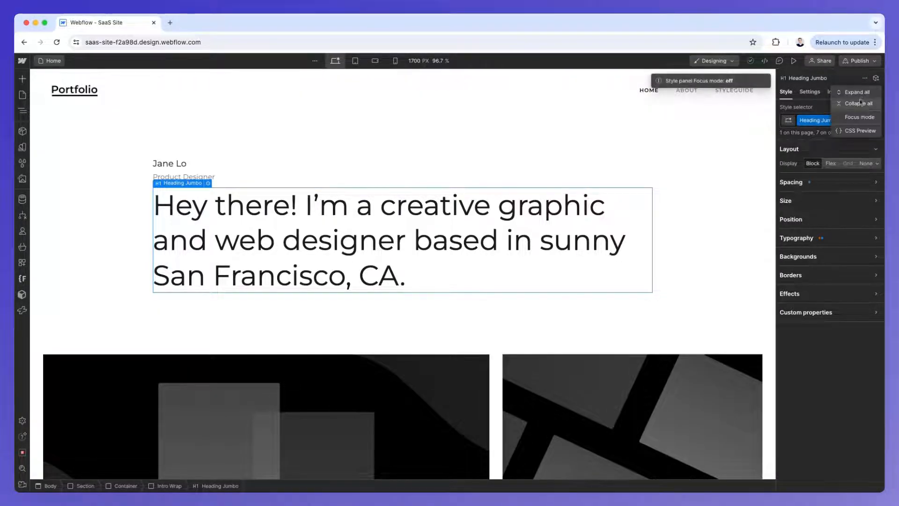
pyautogui.click(859, 94)
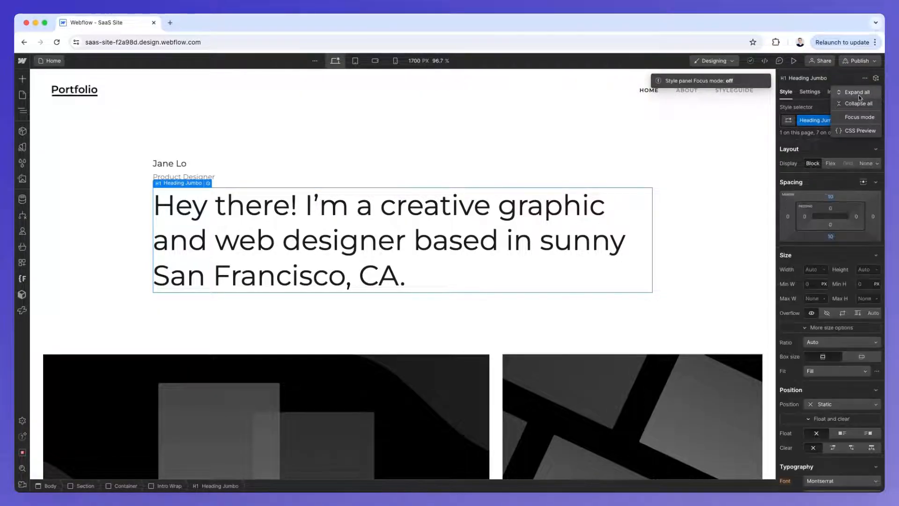
pyautogui.click(825, 100)
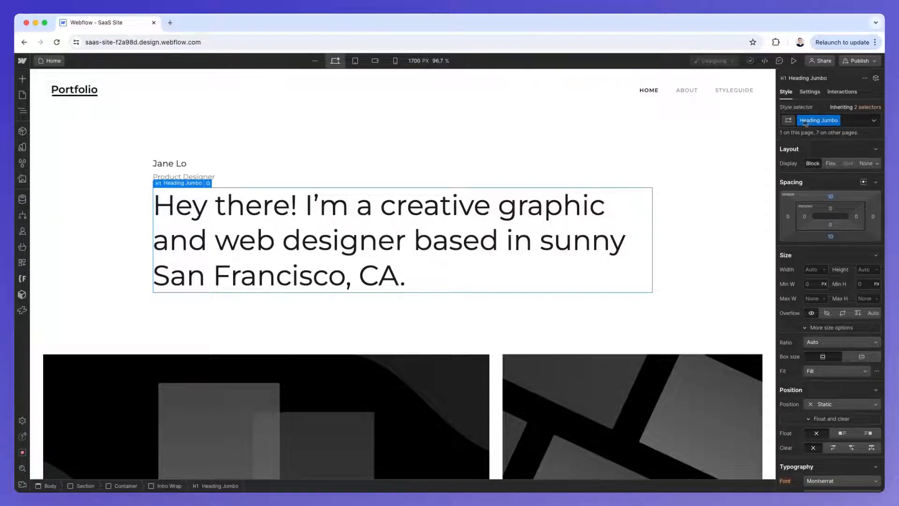
# Step: Add a combo class named Second to the Heading Jumbo element and set its display to Flex
pyautogui.click(789, 121)
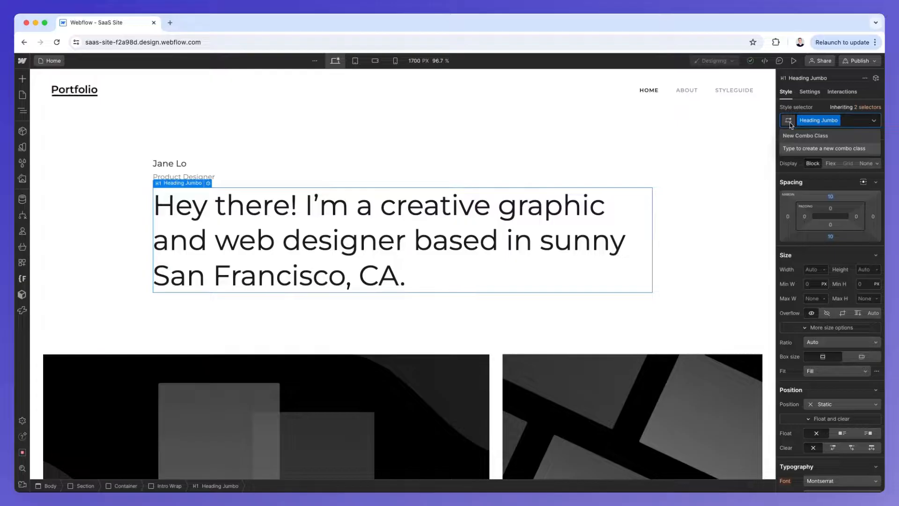
pyautogui.click(815, 108)
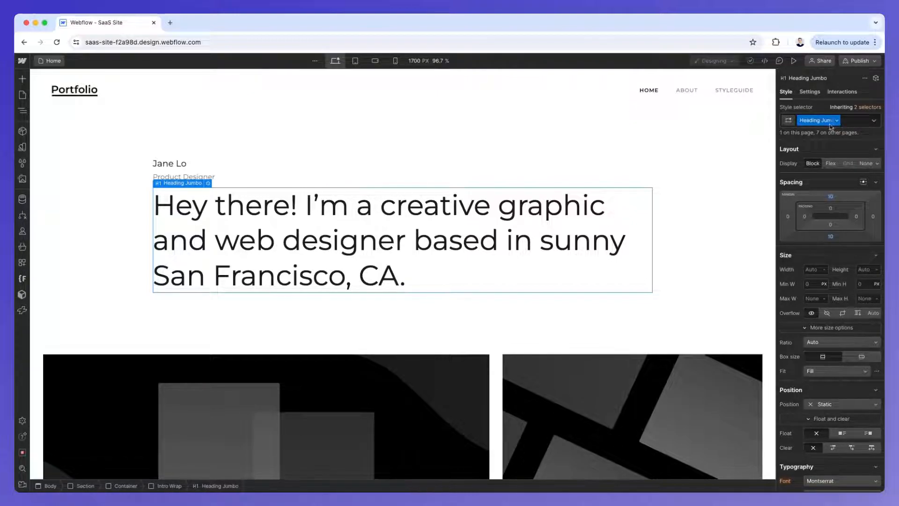
pyautogui.click(855, 121)
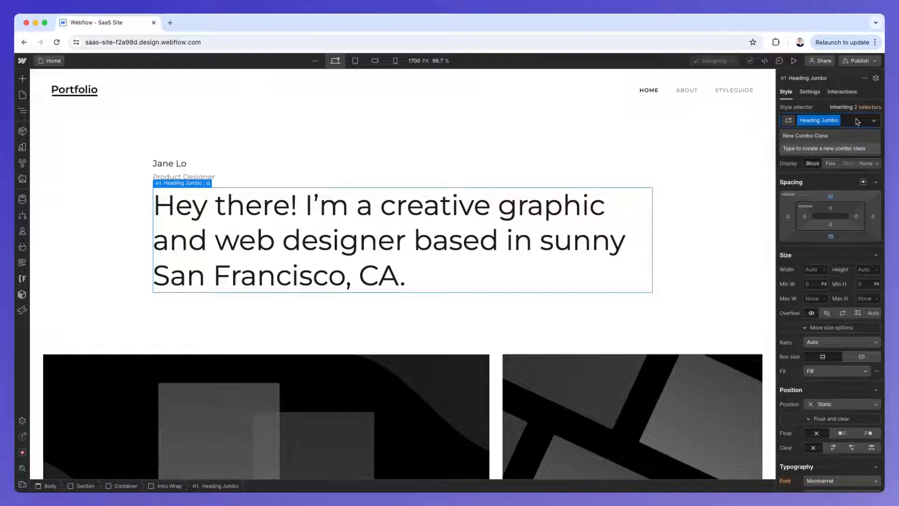
pyautogui.write('Second')
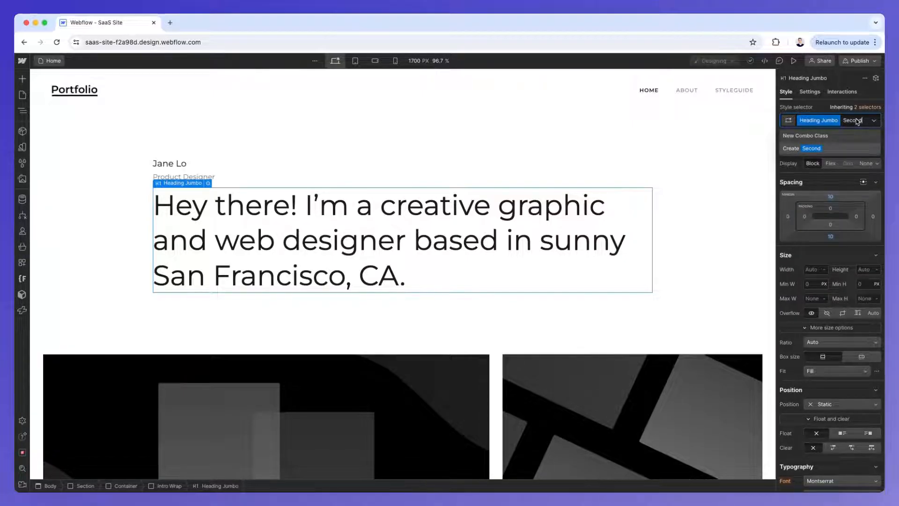
pyautogui.press('Return')
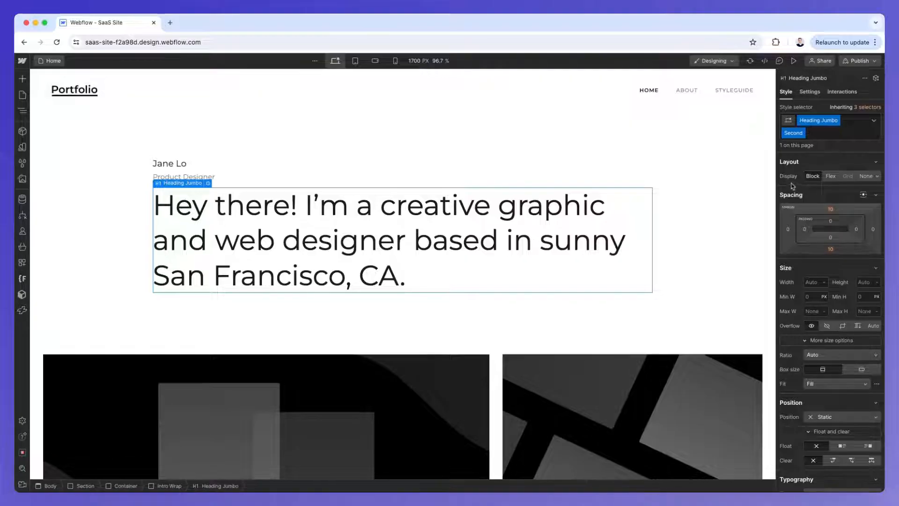
pyautogui.click(831, 177)
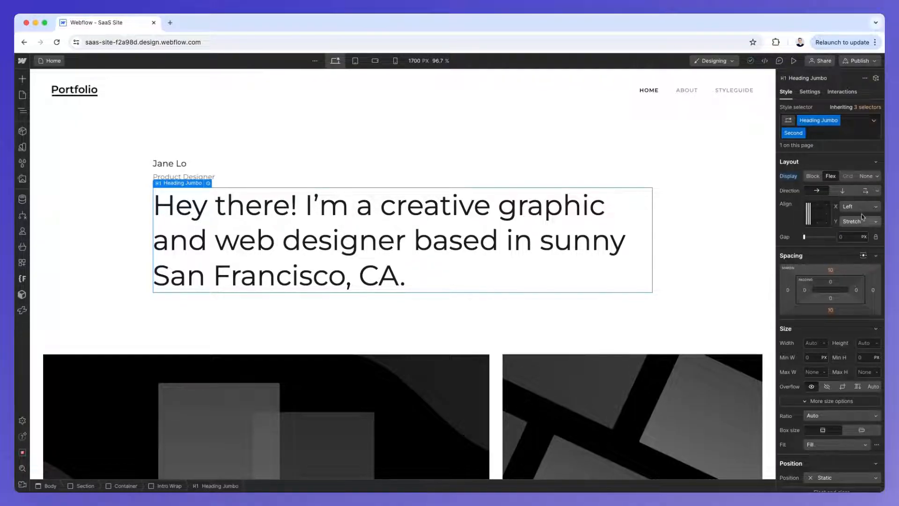
# Step: Set the heading's top margin to 100 px
pyautogui.scroll(-1, 838, 207)
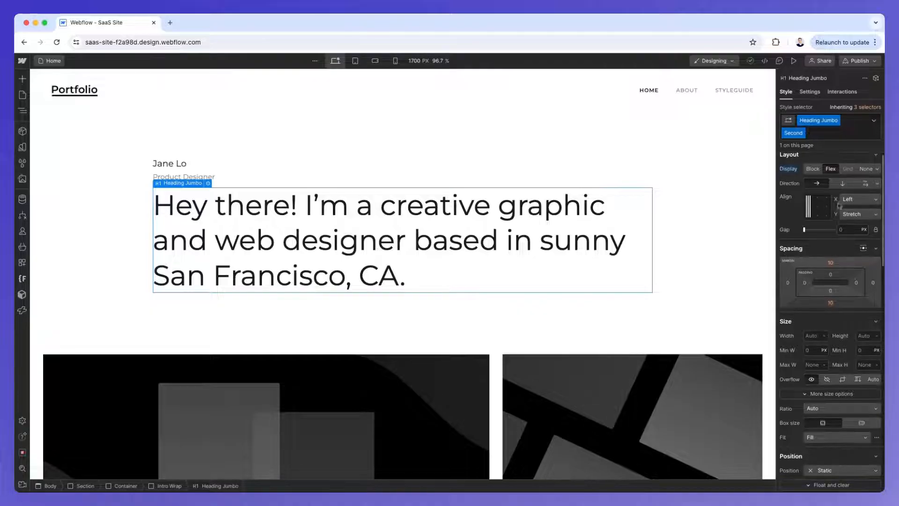
pyautogui.scroll(-3, 837, 207)
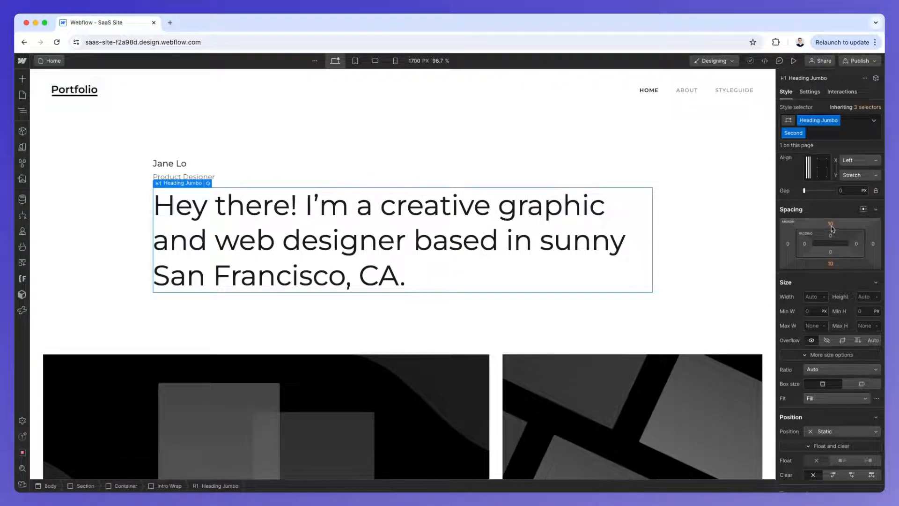
pyautogui.moveTo(831, 228)
pyautogui.mouseDown()
pyautogui.moveTo(835, 178)
pyautogui.moveTo(831, 226)
pyautogui.mouseUp()
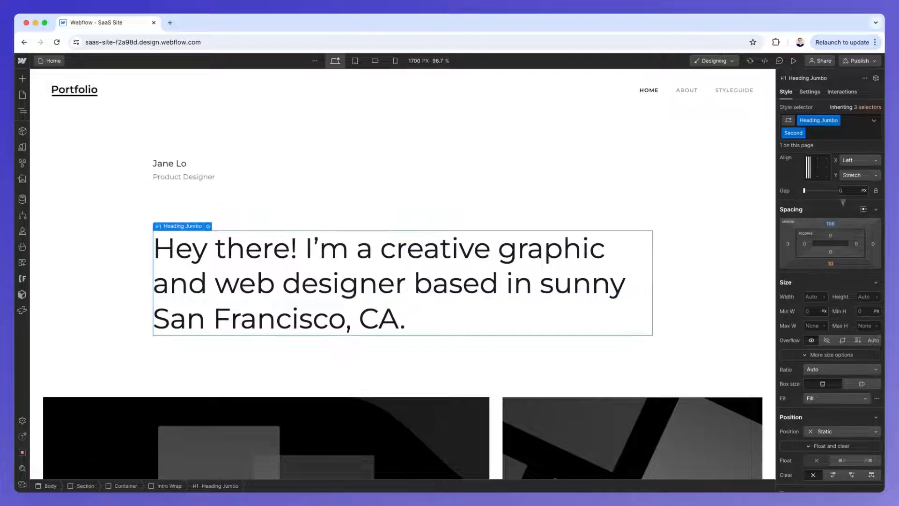
pyautogui.click(831, 225)
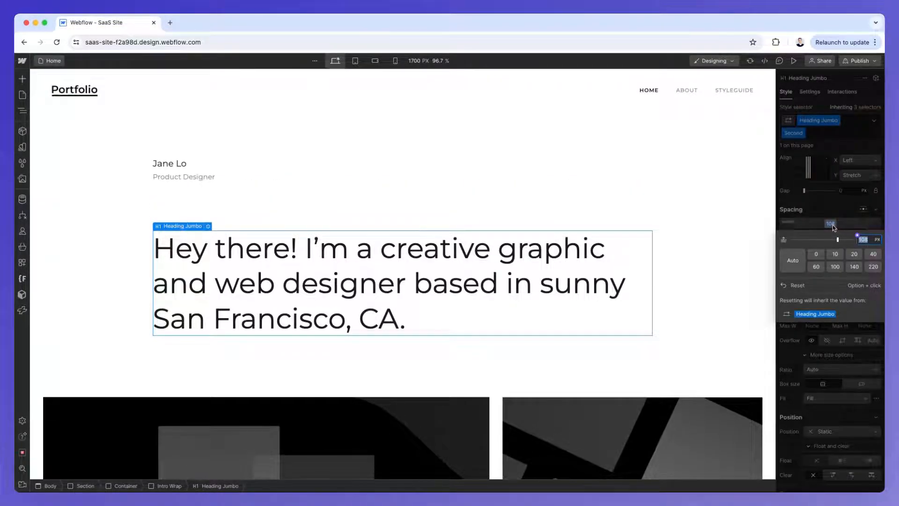
pyautogui.write('100')
pyautogui.click(836, 267)
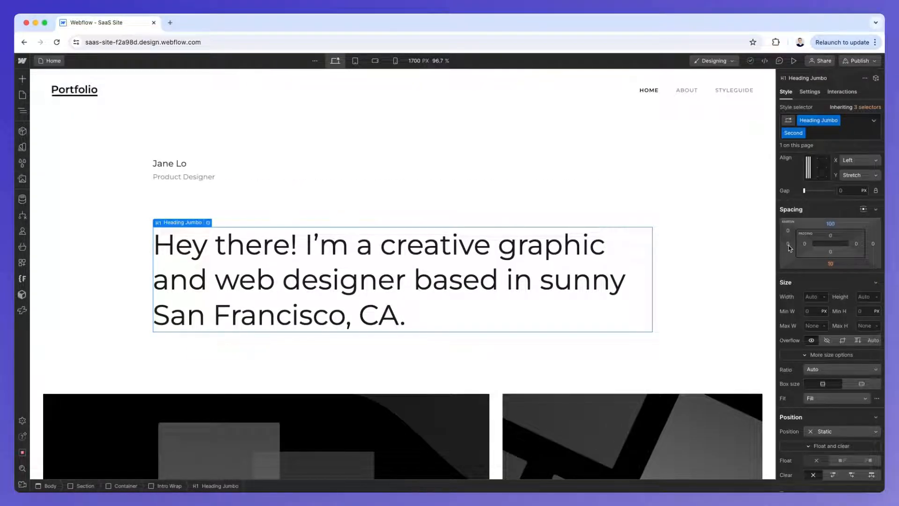
# Step: Try a uniform 32 px margin on all sides of the heading and undo it
pyautogui.moveTo(790, 248)
pyautogui.mouseDown()
pyautogui.moveTo(766, 245)
pyautogui.moveTo(786, 243)
pyautogui.moveTo(776, 244)
pyautogui.mouseUp()
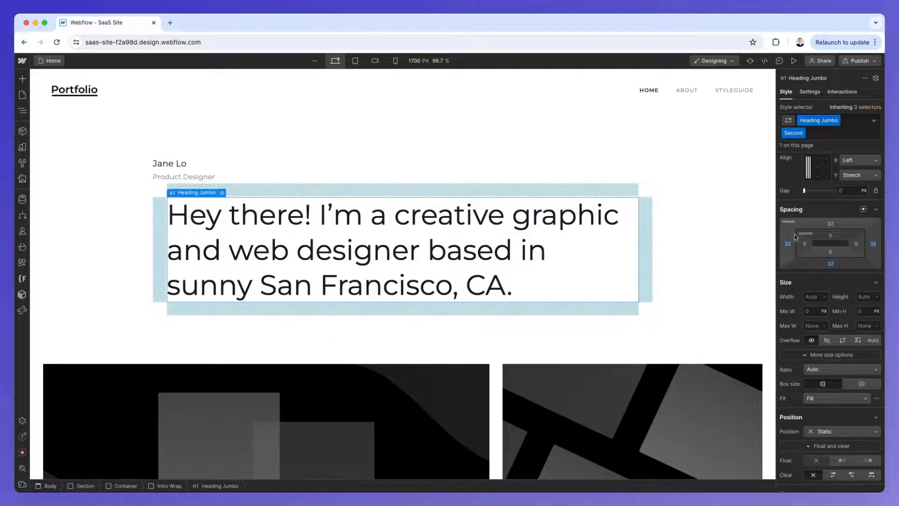
pyautogui.press('super+z')
# Step: Try 43 px padding on all sides of the heading and undo both the padding and the top-margin changes
pyautogui.moveTo(804, 244); pyautogui.dragTo(826, 244)
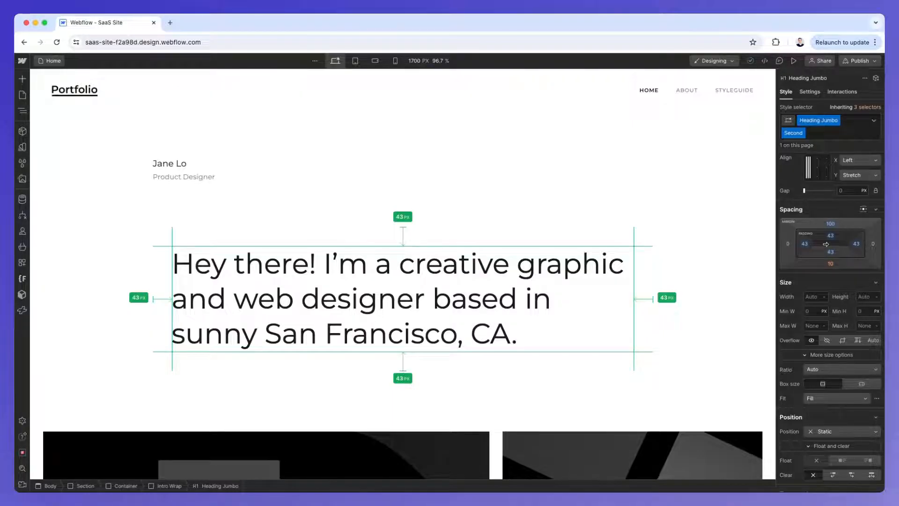
pyautogui.moveTo(826, 244); pyautogui.dragTo(826, 244)
pyautogui.press('super+z')
pyautogui.press('super+z')
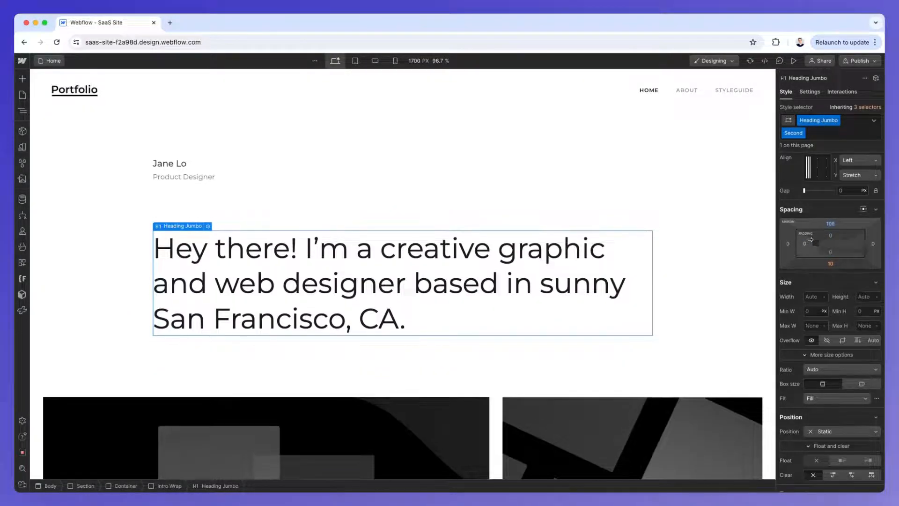
pyautogui.press('super+z')
# Step: Try a width of 250 px for the heading and clear the width value again
pyautogui.scroll(-2, 806, 240)
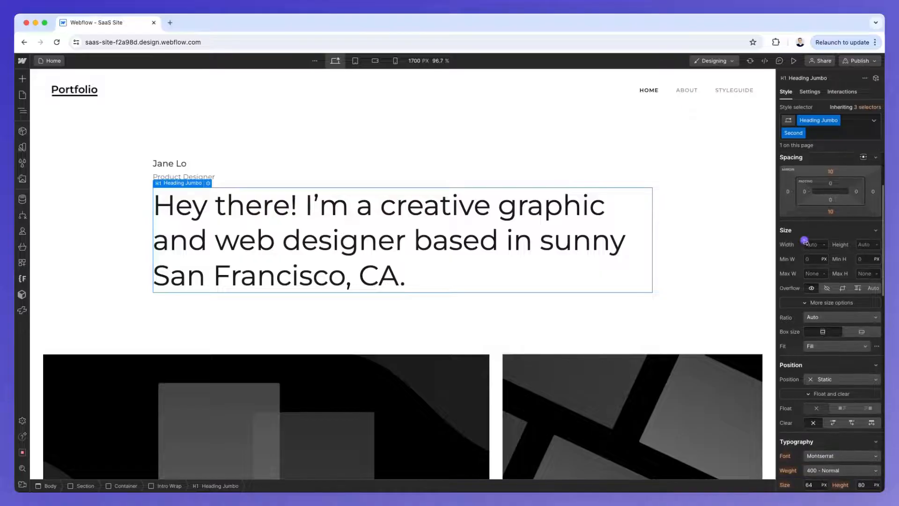
pyautogui.scroll(-2, 817, 238)
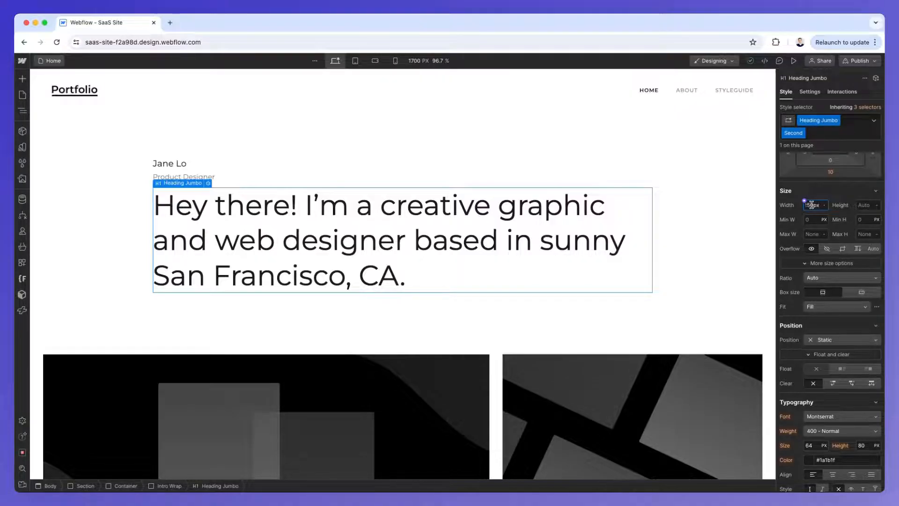
pyautogui.press('Return')
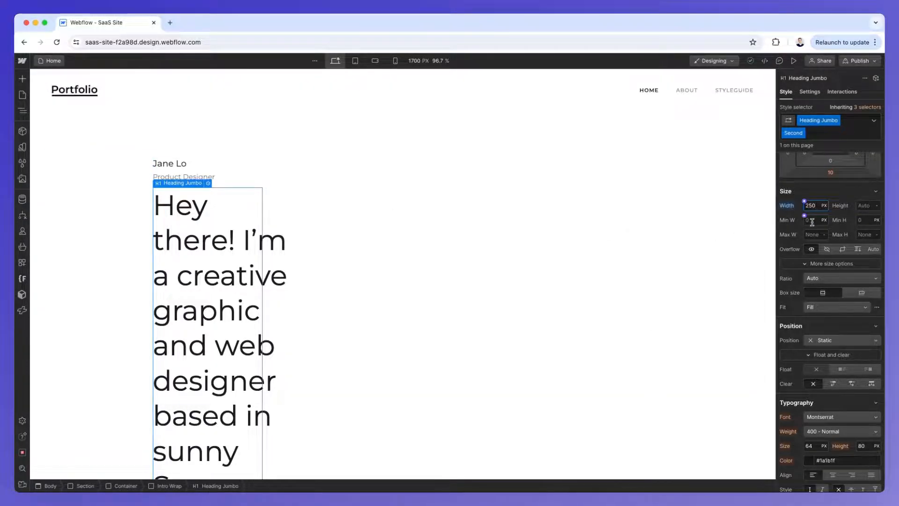
pyautogui.press('BackSpace')
pyautogui.press('BackSpace')
pyautogui.press('BackSpace')
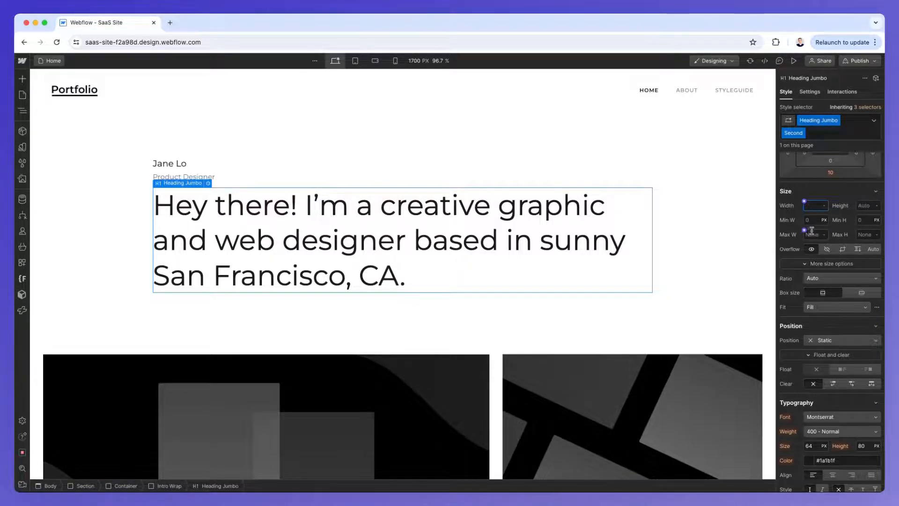
# Step: Look through the heading's size options, such as overflow, ratio and fit, and its position, float and clear settings
pyautogui.scroll(-2, 832, 216)
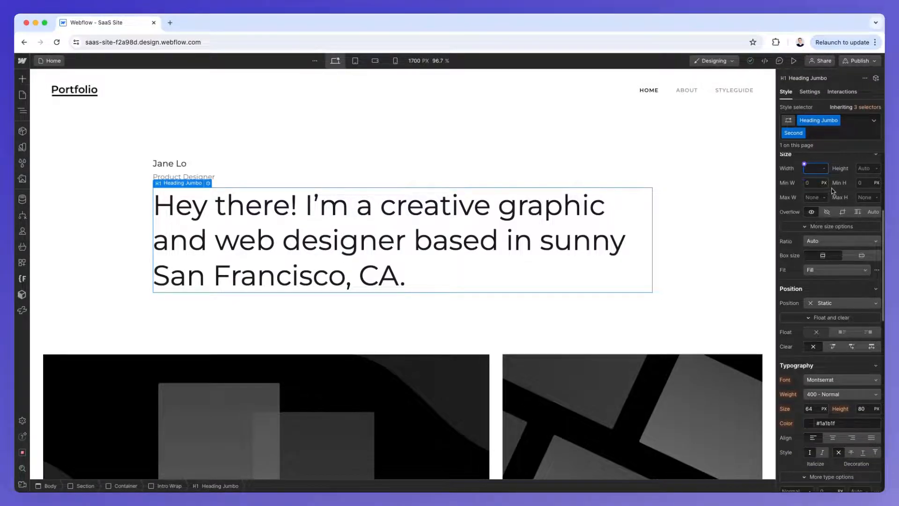
pyautogui.scroll(-1, 828, 201)
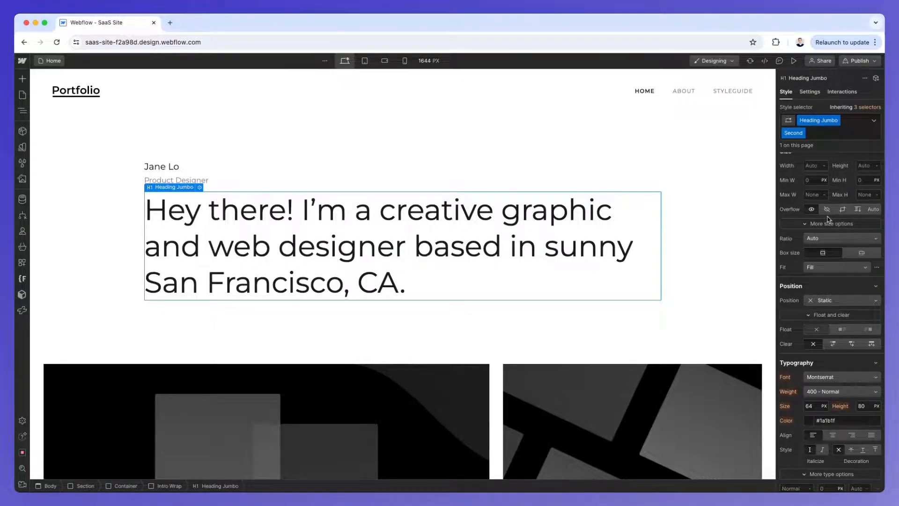
pyautogui.scroll(-1, 831, 216)
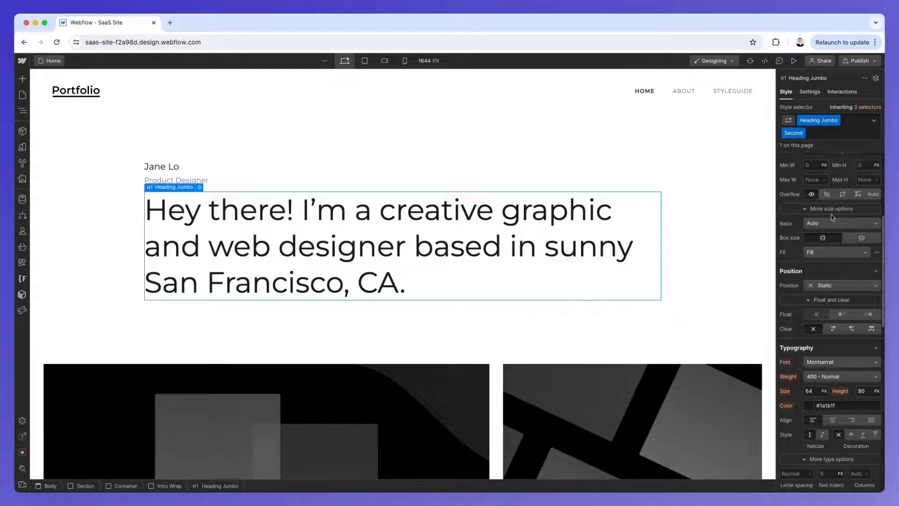
pyautogui.scroll(-1, 831, 215)
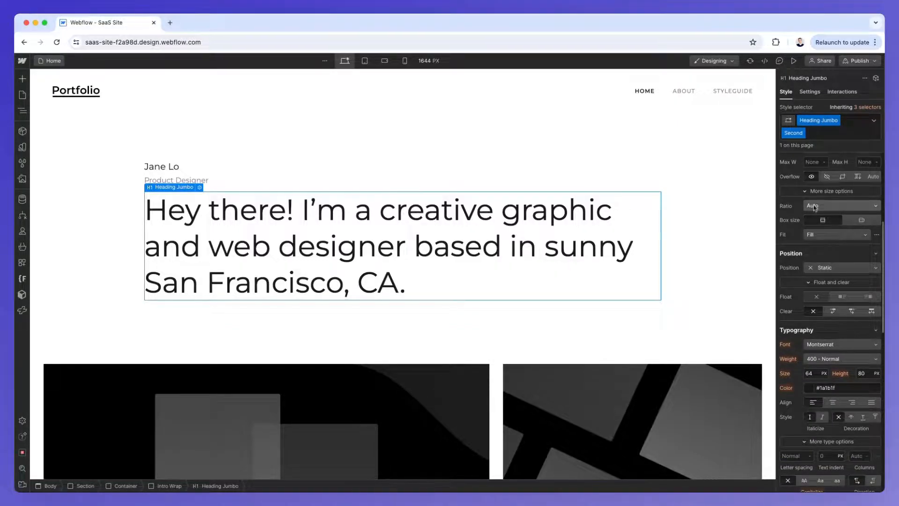
pyautogui.scroll(-2, 792, 215)
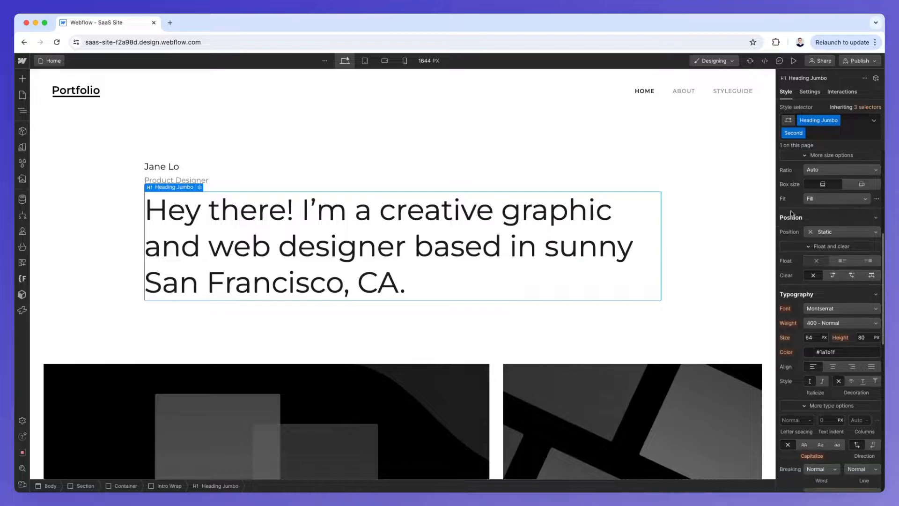
pyautogui.scroll(-2, 791, 213)
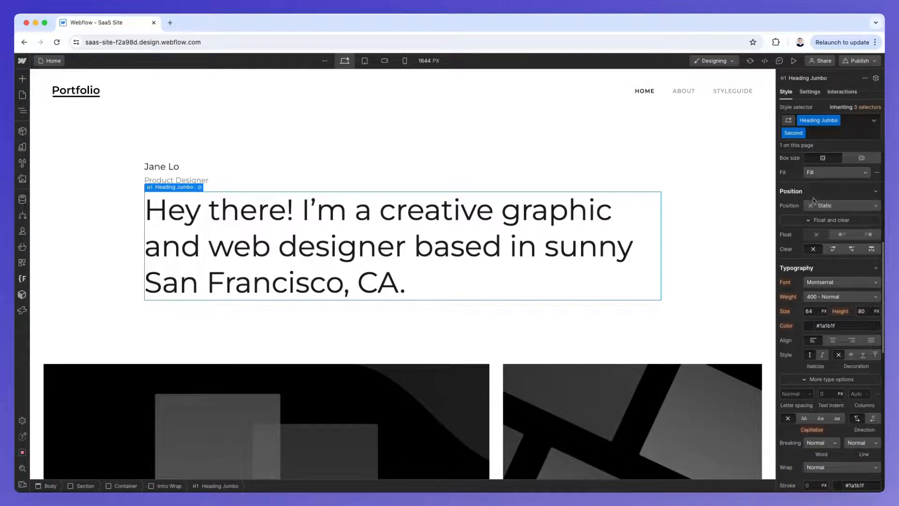
pyautogui.scroll(2, 830, 206)
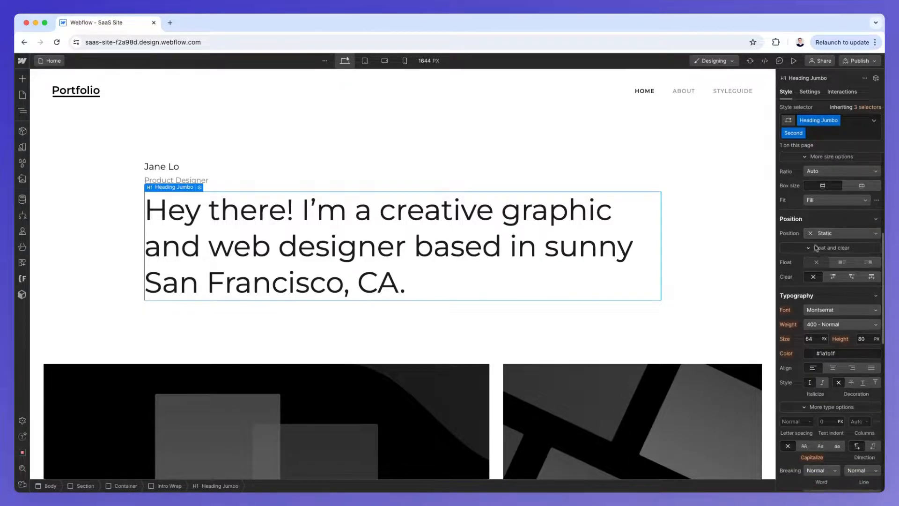
pyautogui.click(827, 234)
pyautogui.click(842, 220)
pyautogui.scroll(-2, 824, 230)
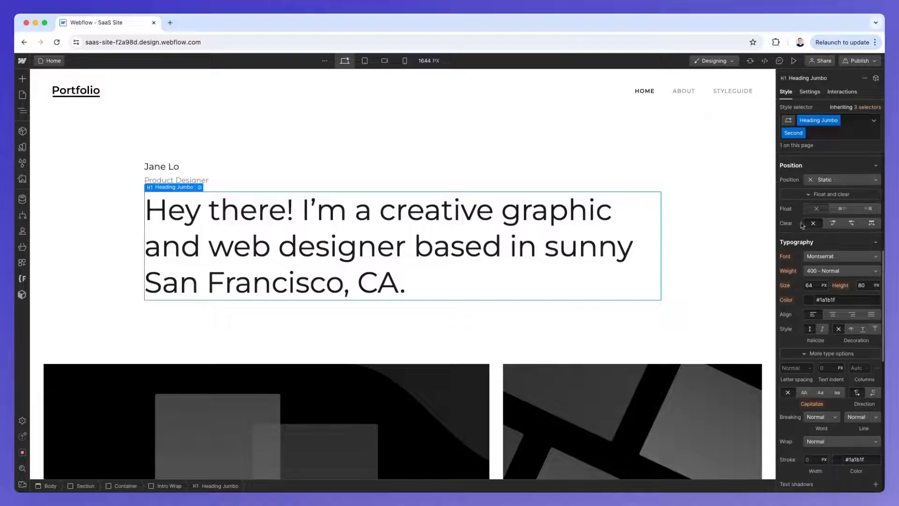
# Step: Set the heading's text color to blue #03f and its font to PT Serif
pyautogui.scroll(-3, 832, 229)
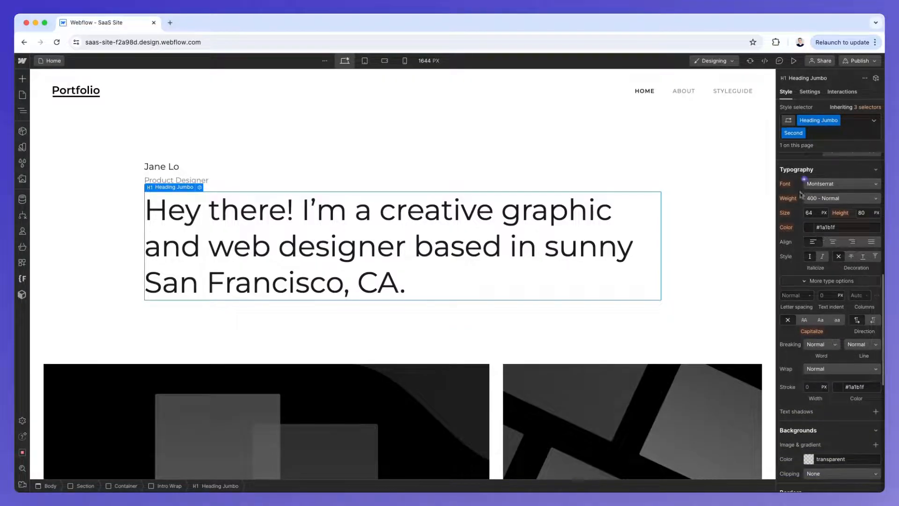
pyautogui.click(808, 228)
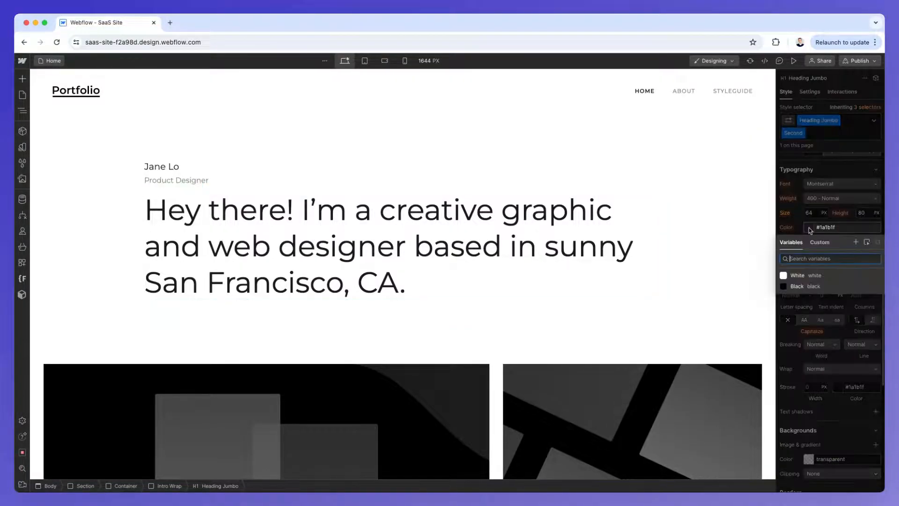
pyautogui.click(808, 229)
pyautogui.click(811, 229)
pyautogui.moveTo(833, 268); pyautogui.dragTo(884, 224)
pyautogui.click(815, 210)
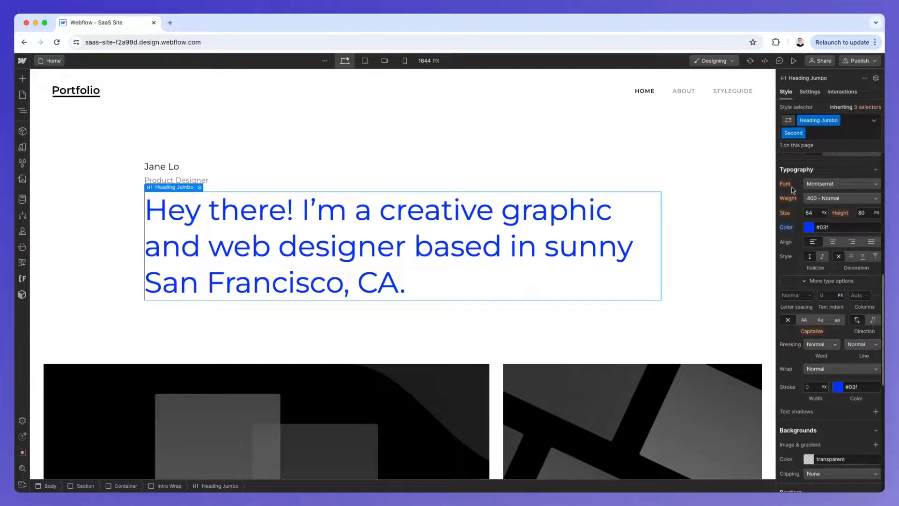
pyautogui.click(833, 185)
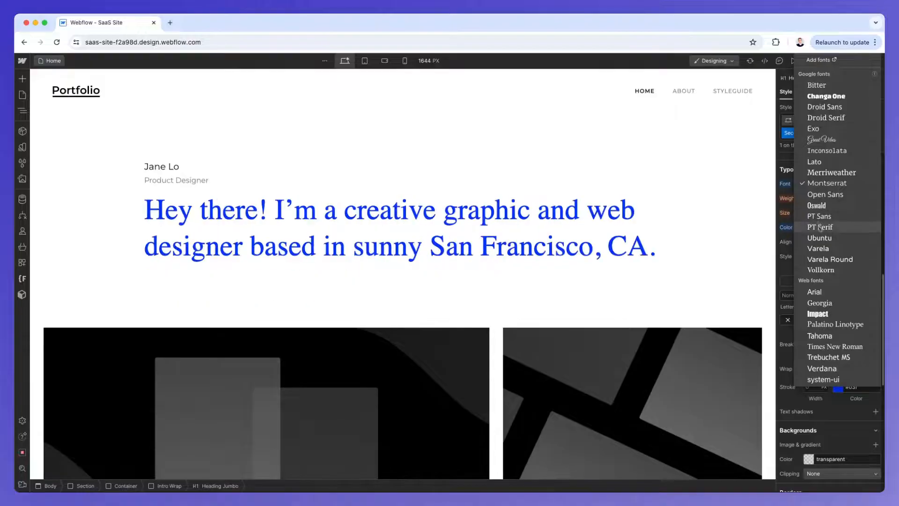
pyautogui.click(820, 228)
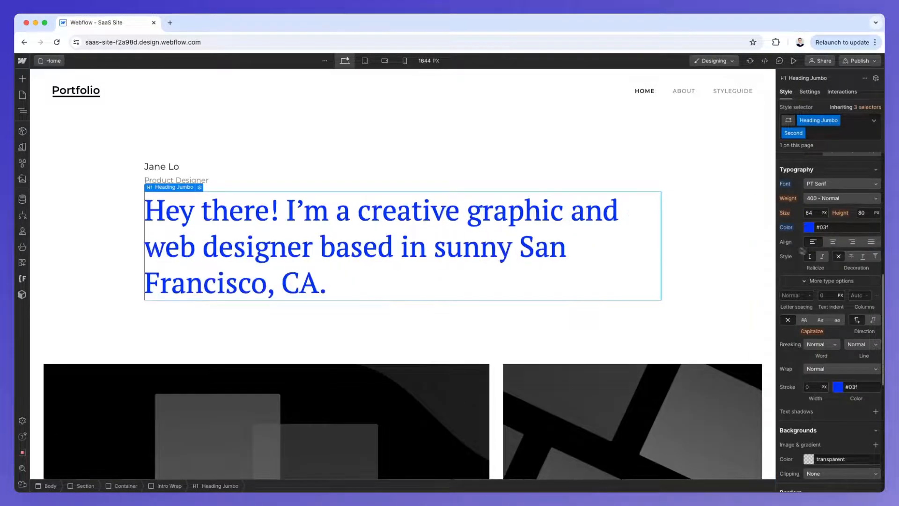
# Step: Try a red background color on the heading and change it to blue #0400ff
pyautogui.scroll(-3, 807, 258)
pyautogui.scroll(-2, 806, 258)
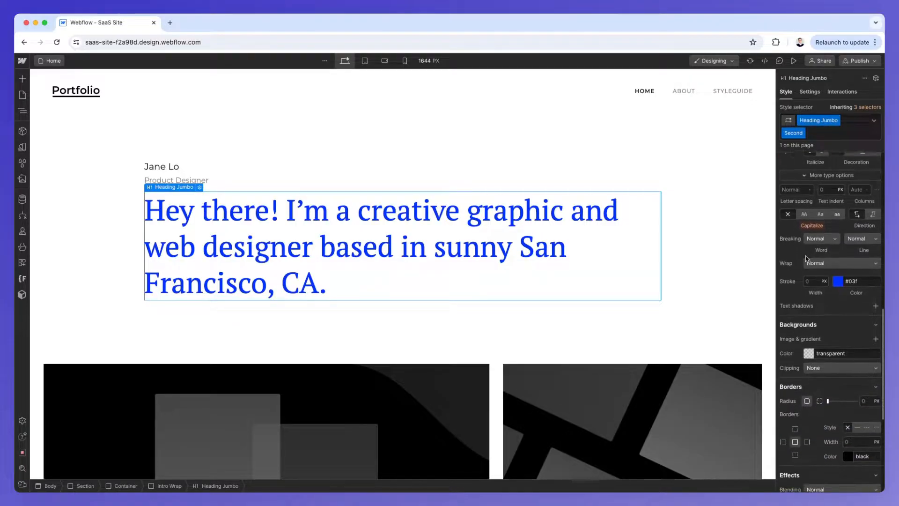
pyautogui.scroll(-4, 798, 224)
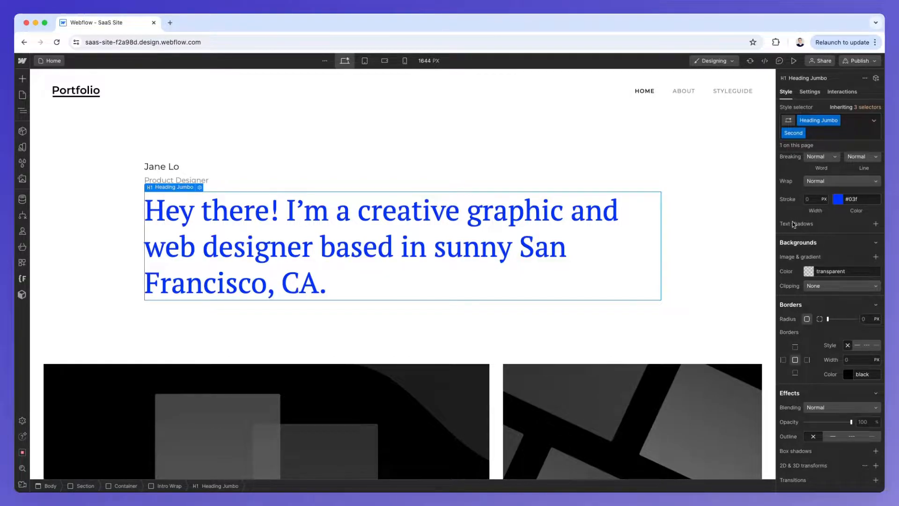
pyautogui.scroll(-2, 793, 218)
pyautogui.click(815, 230)
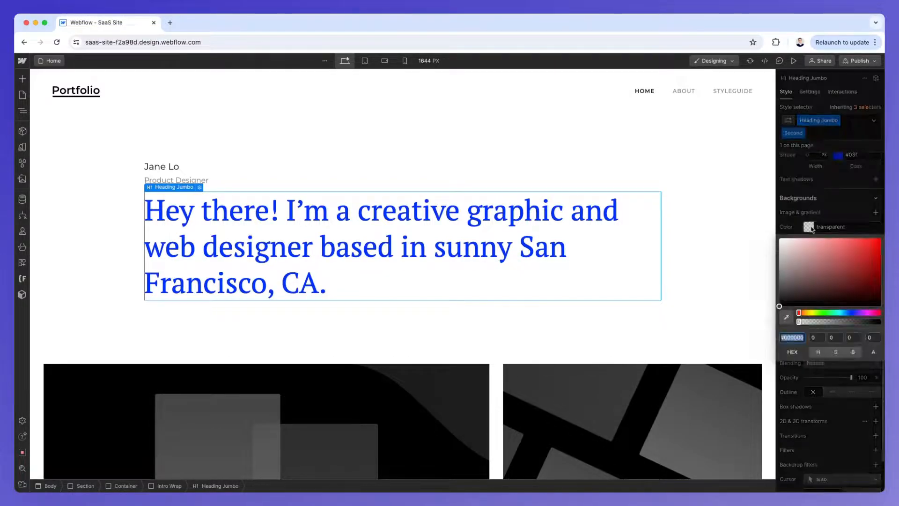
pyautogui.write('red')
pyautogui.press('Return')
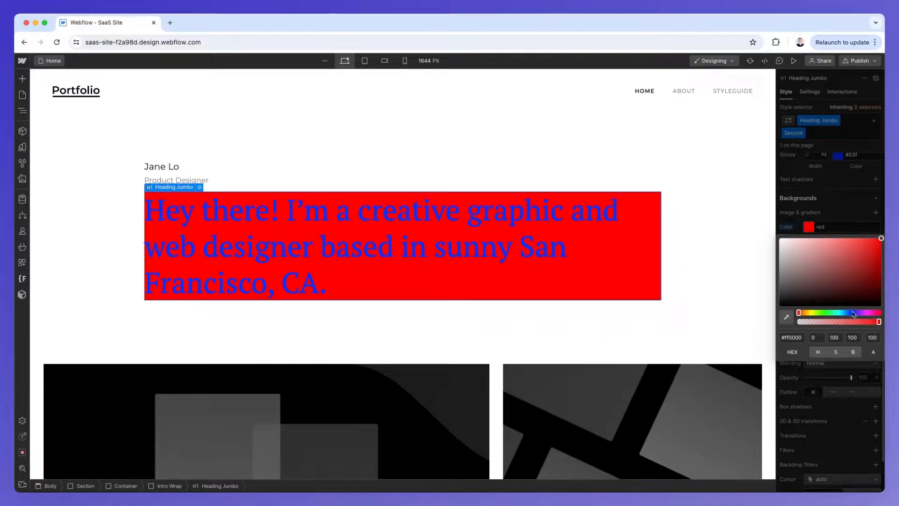
pyautogui.moveTo(849, 314); pyautogui.dragTo(851, 313)
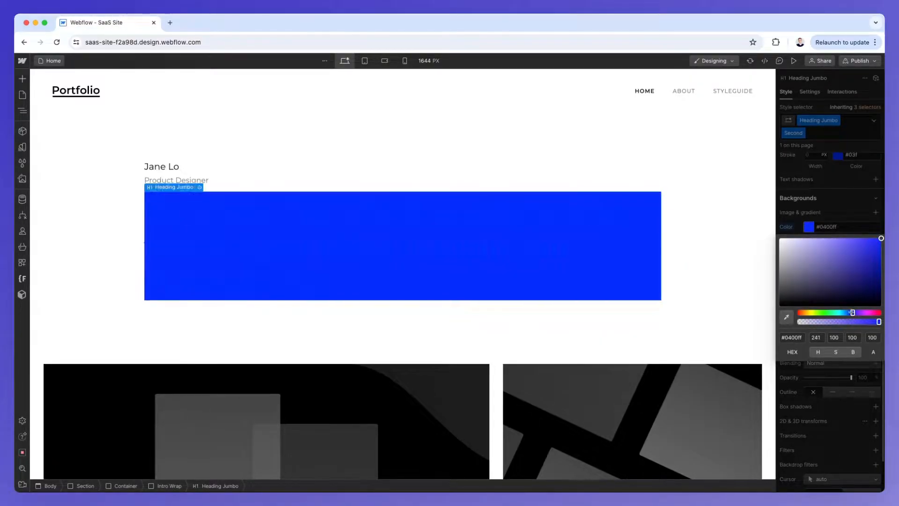
pyautogui.click(825, 202)
# Step: Set the heading's text stroke color and its text color to white
pyautogui.scroll(2, 825, 202)
pyautogui.click(838, 202)
pyautogui.click(839, 205)
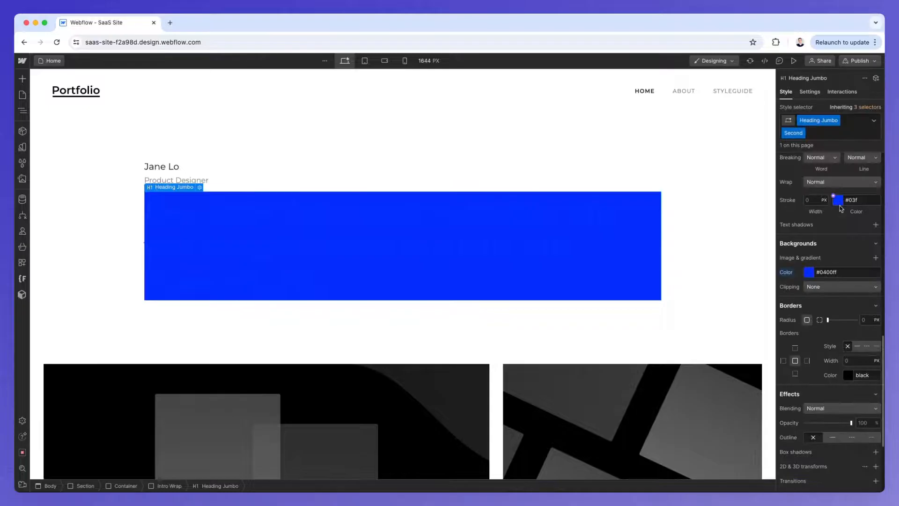
pyautogui.click(840, 205)
pyautogui.moveTo(828, 229)
pyautogui.mouseDown()
pyautogui.moveTo(711, 172)
pyautogui.moveTo(726, 177)
pyautogui.mouseUp()
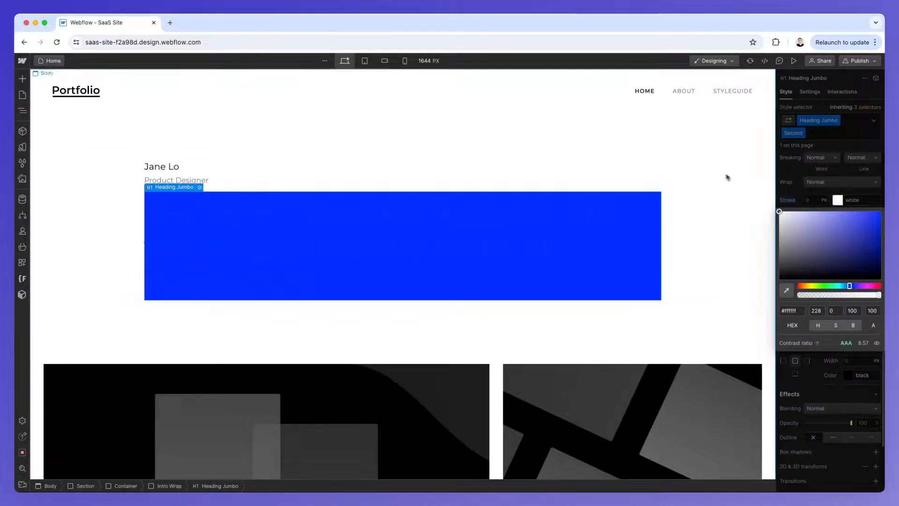
pyautogui.click(793, 188)
pyautogui.scroll(3, 794, 189)
pyautogui.scroll(2, 820, 206)
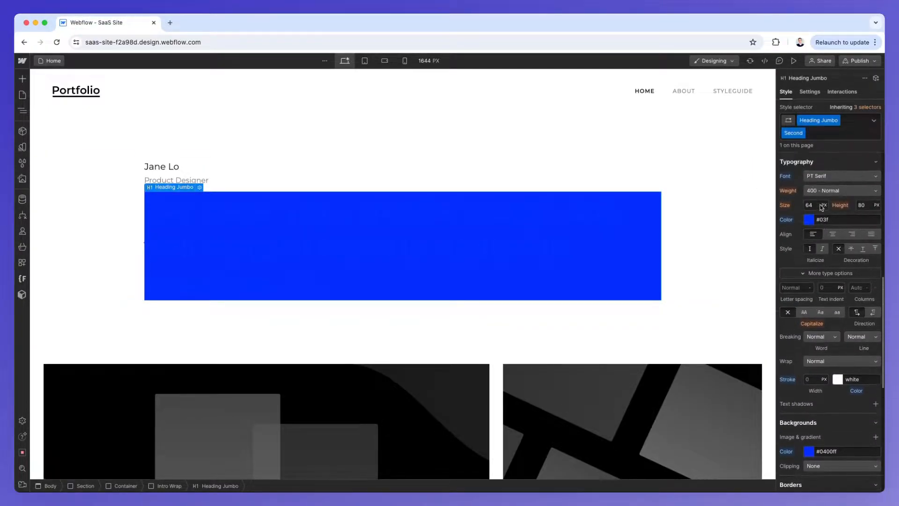
# Step: Give the heading an outer box shadow of -20px 2px 5px 0px and set its opacity to 100%
pyautogui.scroll(-8, 787, 211)
pyautogui.scroll(1, 799, 215)
pyautogui.scroll(-3, 789, 281)
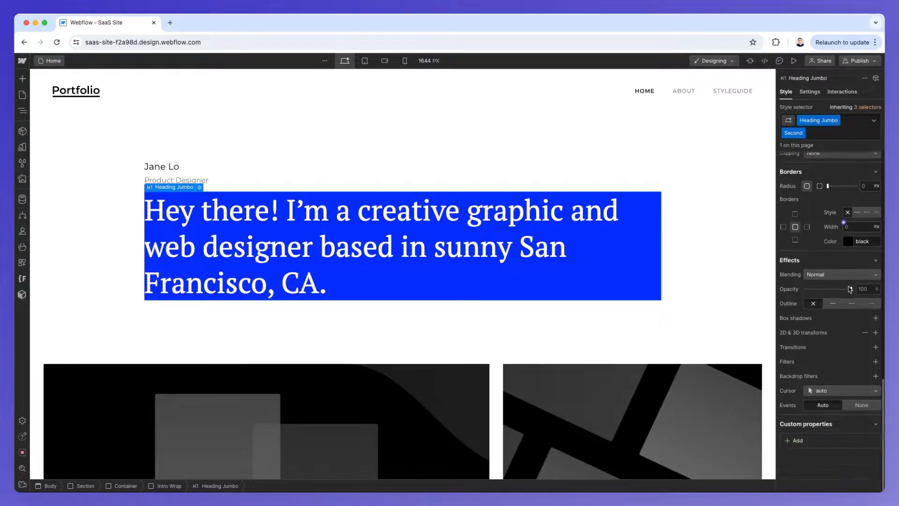
pyautogui.scroll(1, 793, 290)
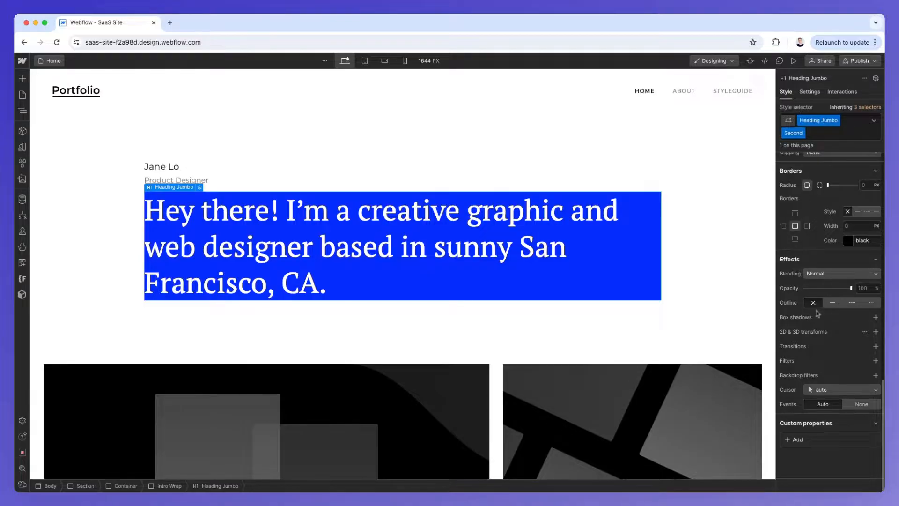
pyautogui.click(875, 317)
pyautogui.moveTo(830, 376); pyautogui.dragTo(802, 376)
pyautogui.click(807, 325)
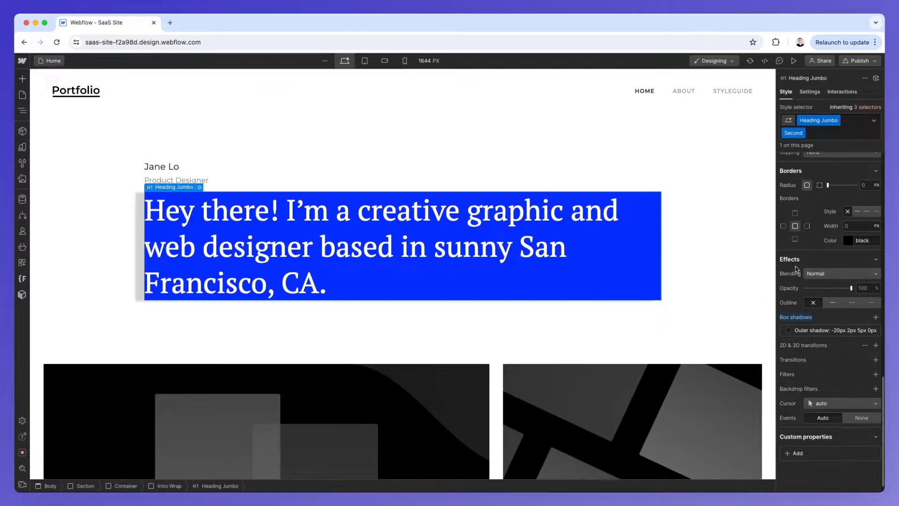
pyautogui.moveTo(851, 288)
pyautogui.mouseDown()
pyautogui.moveTo(825, 288)
pyautogui.moveTo(853, 288)
pyautogui.mouseUp()
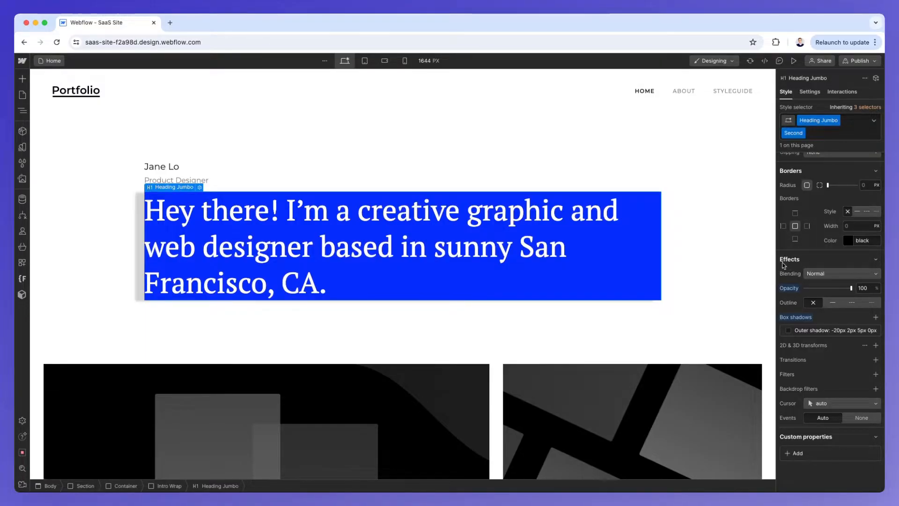
pyautogui.scroll(15, 784, 264)
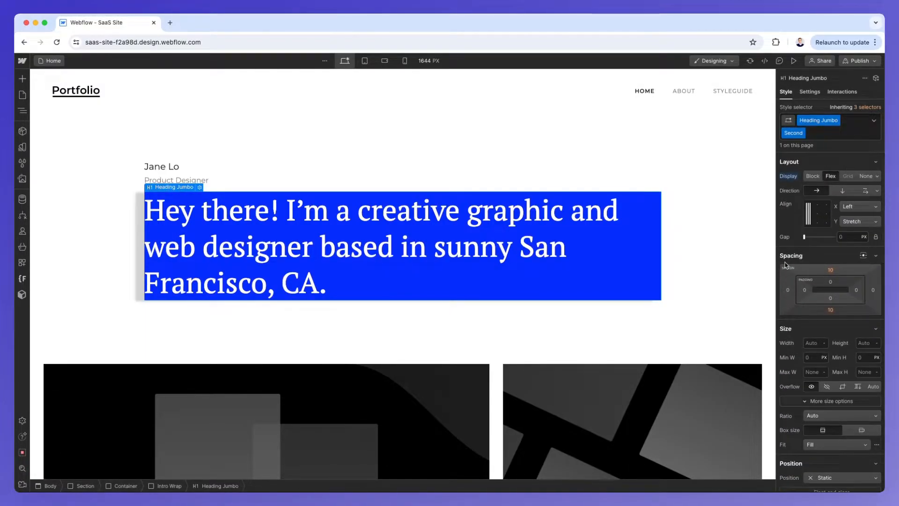